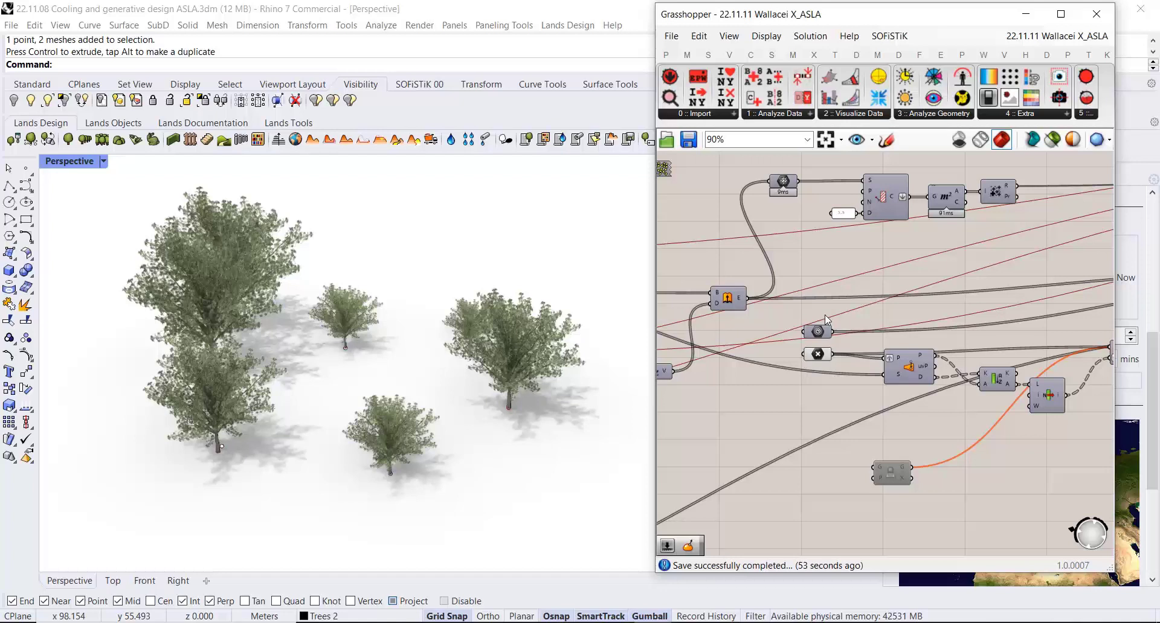
Turn on Preview for the Geo parameter that holds the tree geometry
scroll(829, 363, "up", 2)
scroll(831, 365, "down", 3)
scroll(831, 365, "up", 4)
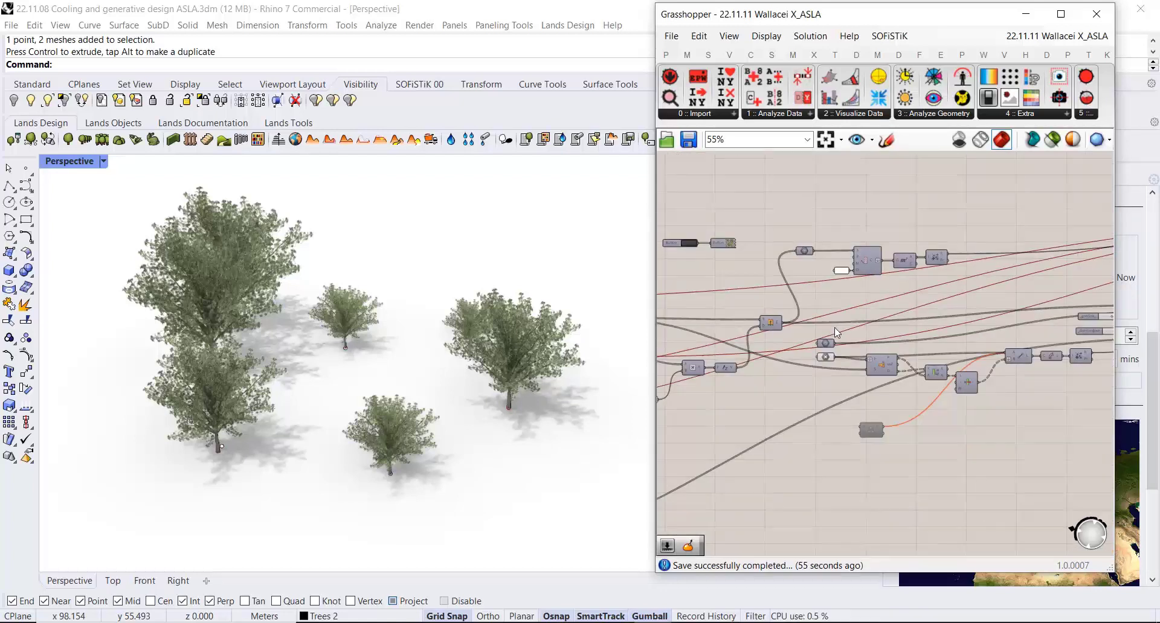
left_click(831, 343)
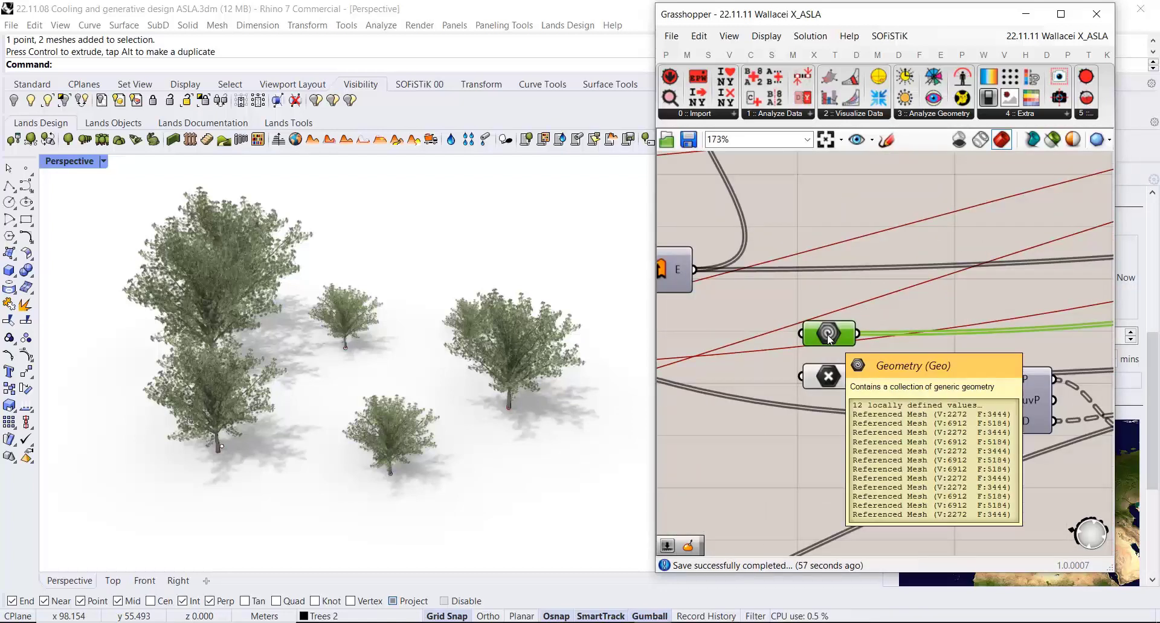
right_click(829, 338)
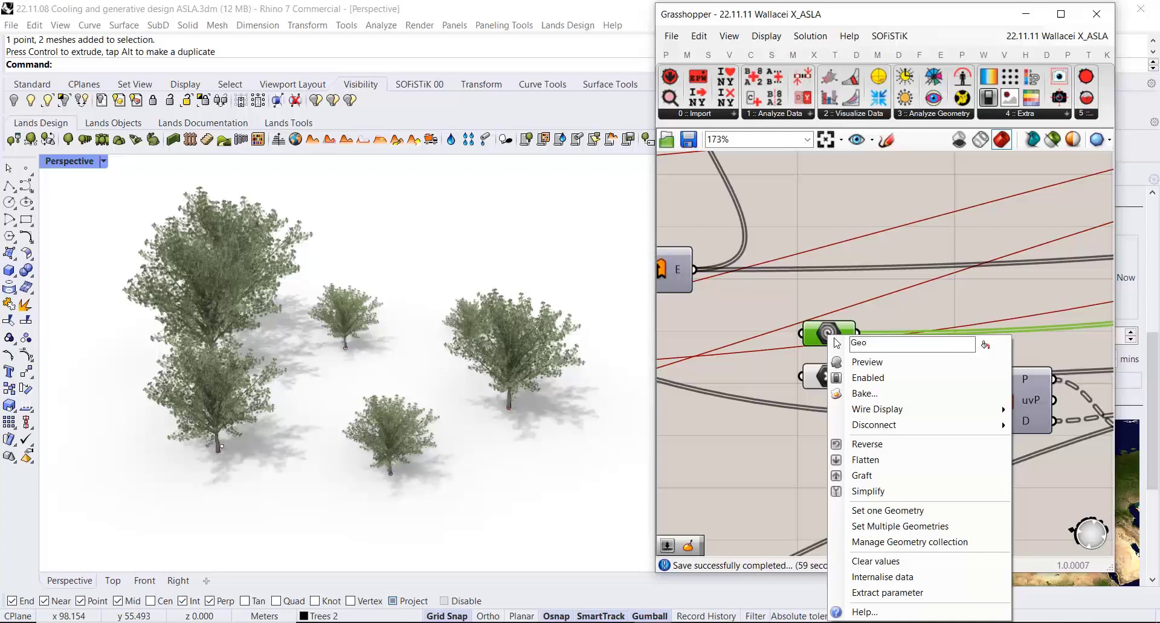
left_click(862, 363)
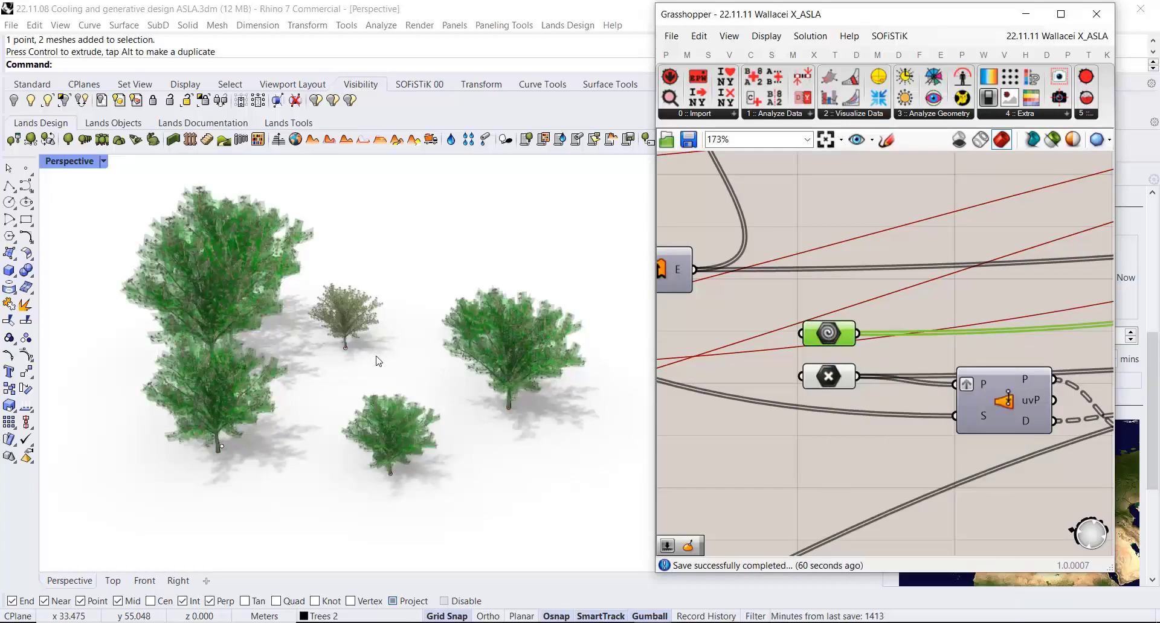
Window-select all twelve trees and set them as multiple geometries in Geo
scroll(381, 360, "up", 5)
scroll(443, 335, "up", 3)
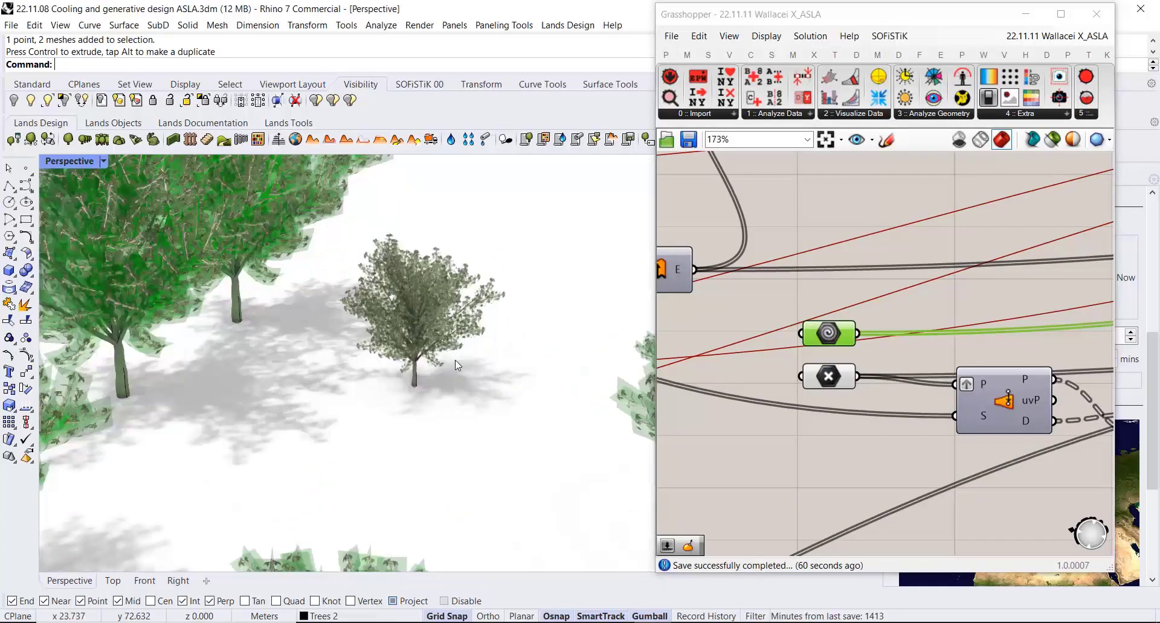
left_click(389, 341)
scroll(415, 275, "down", 5)
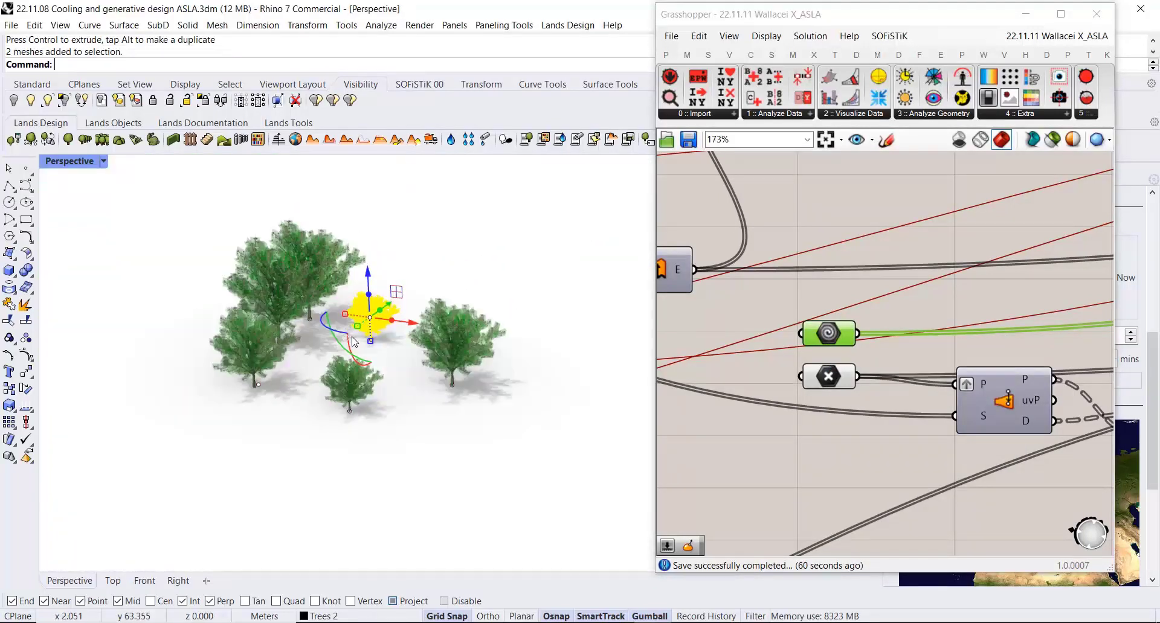
scroll(473, 374, "up", 3)
left_click_drag(549, 379, 115, 227)
right_click(822, 331)
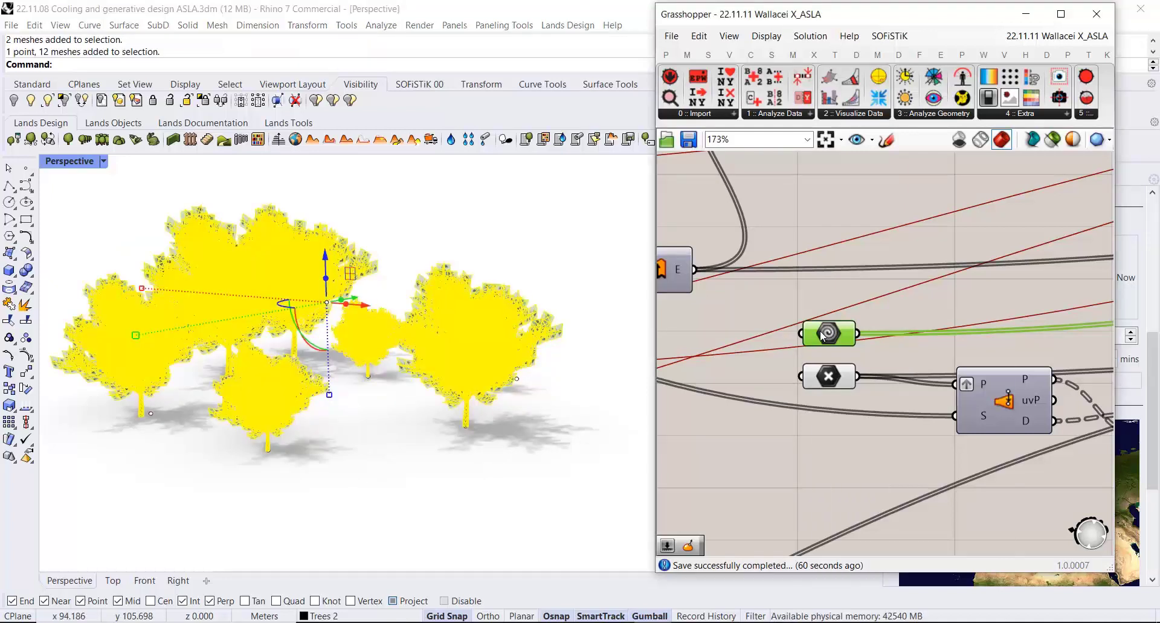
left_click(886, 521)
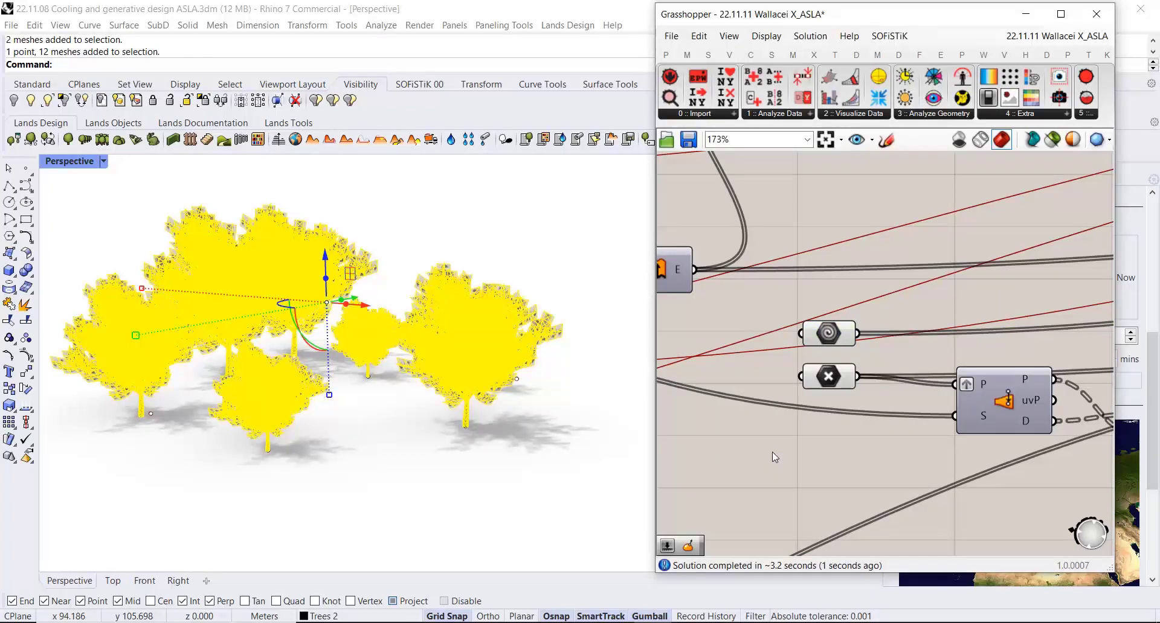
Drag one tree-base point of the Pt component toward the lower left along the gumball
left_click(527, 415)
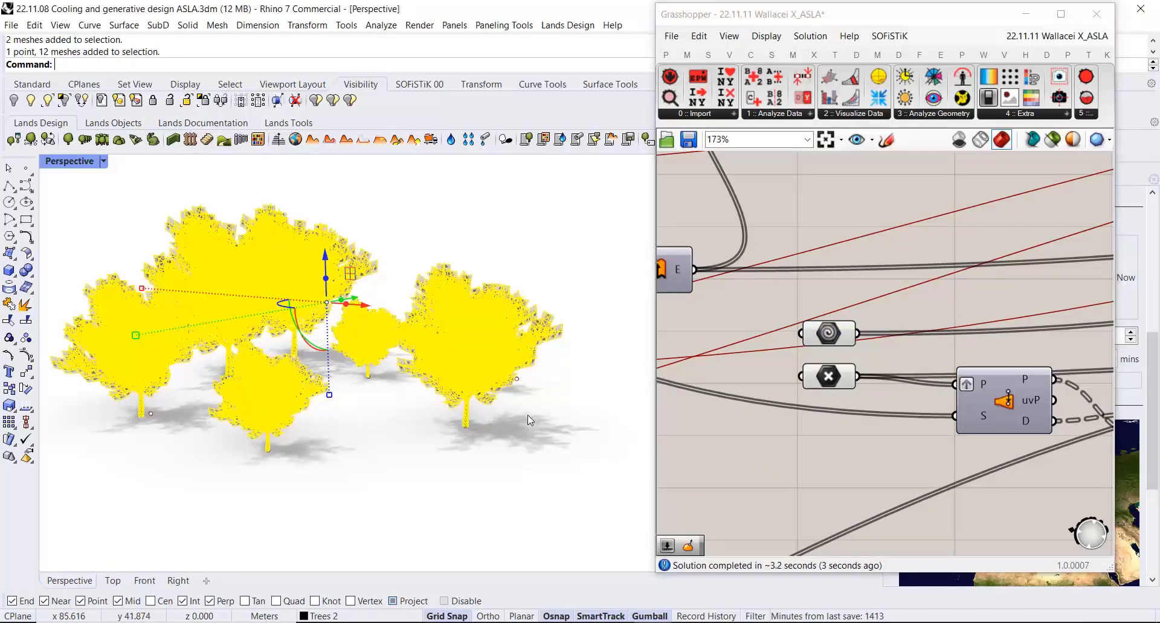
mouse_move(316, 342)
right_mouse_down()
mouse_move(339, 331)
mouse_move(323, 352)
right_mouse_up()
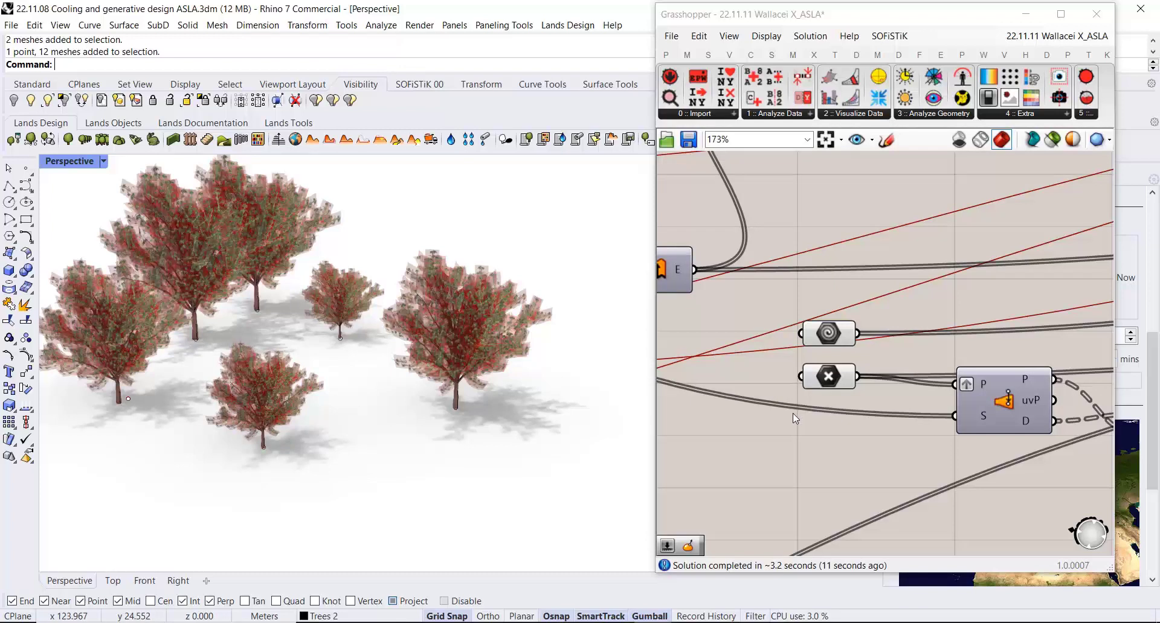
left_click(824, 379)
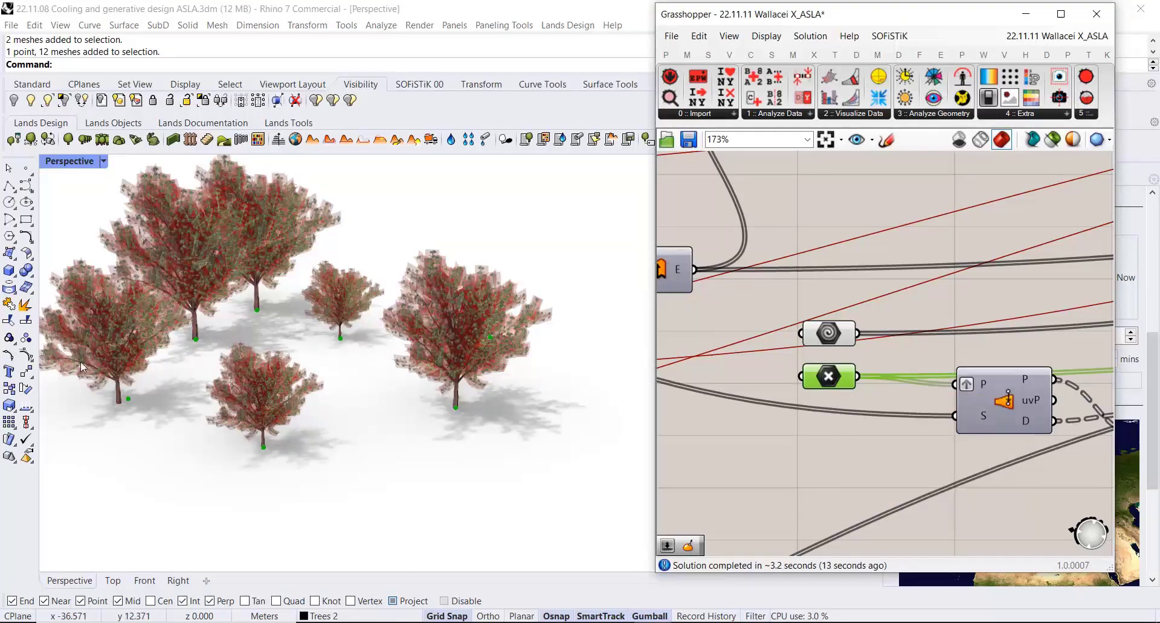
scroll(93, 379, "up", 3)
scroll(151, 380, "up", 2)
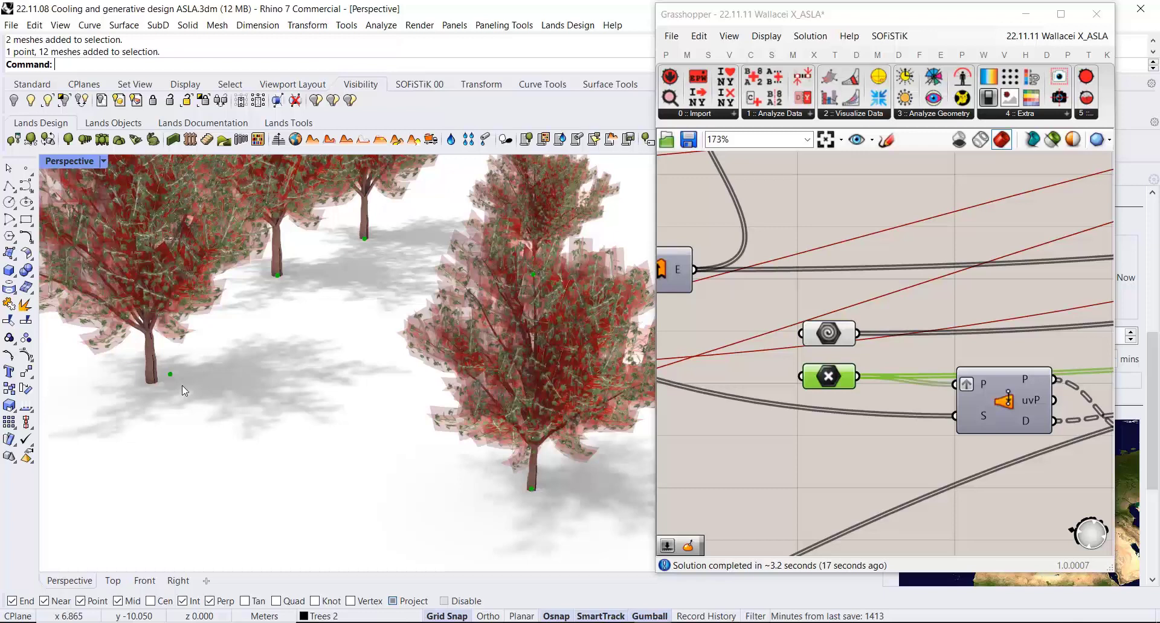
left_click(171, 375)
left_click_drag(204, 362, 186, 426)
left_click(134, 387)
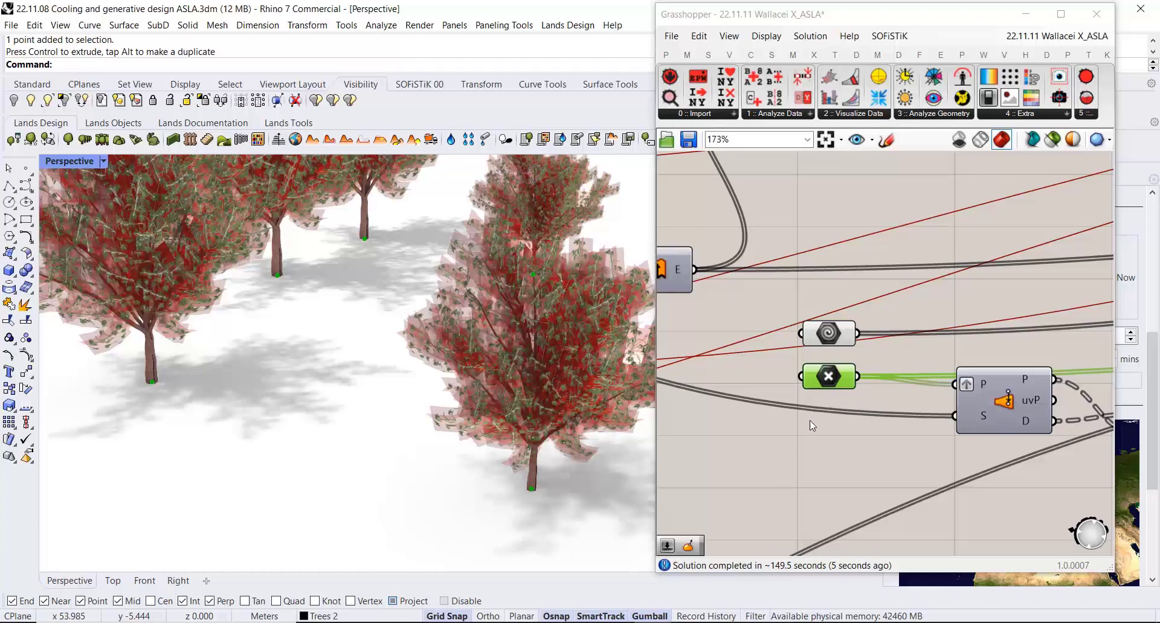
scroll(401, 433, "down", 5)
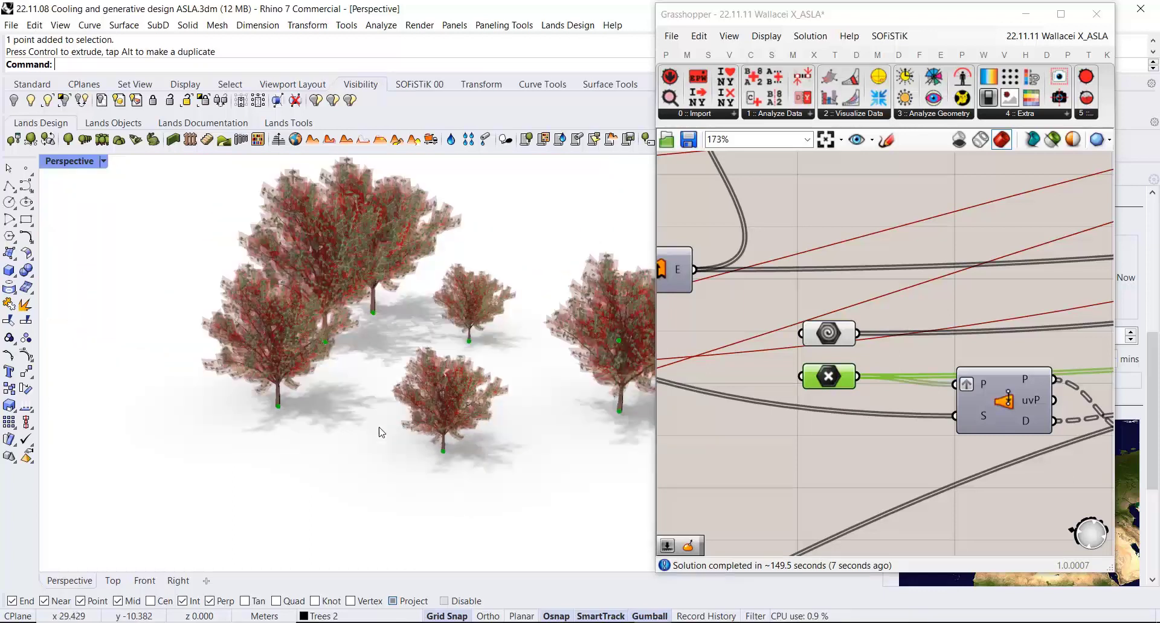
right_click_drag(380, 433, 407, 395)
scroll(770, 406, "down", 7)
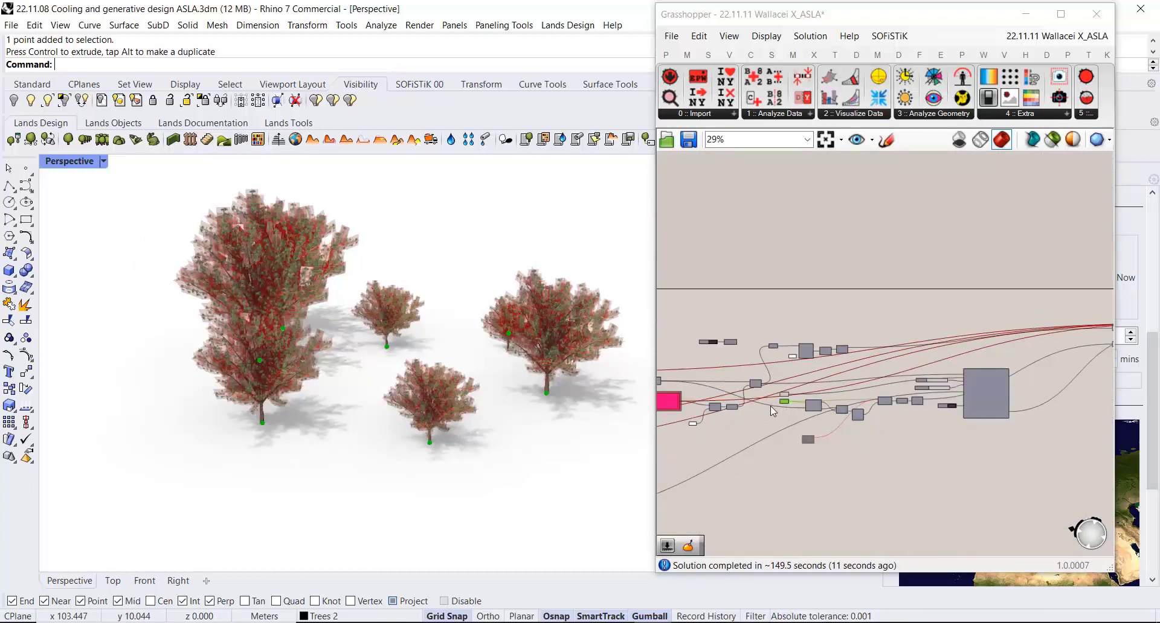
scroll(771, 406, "down", 1)
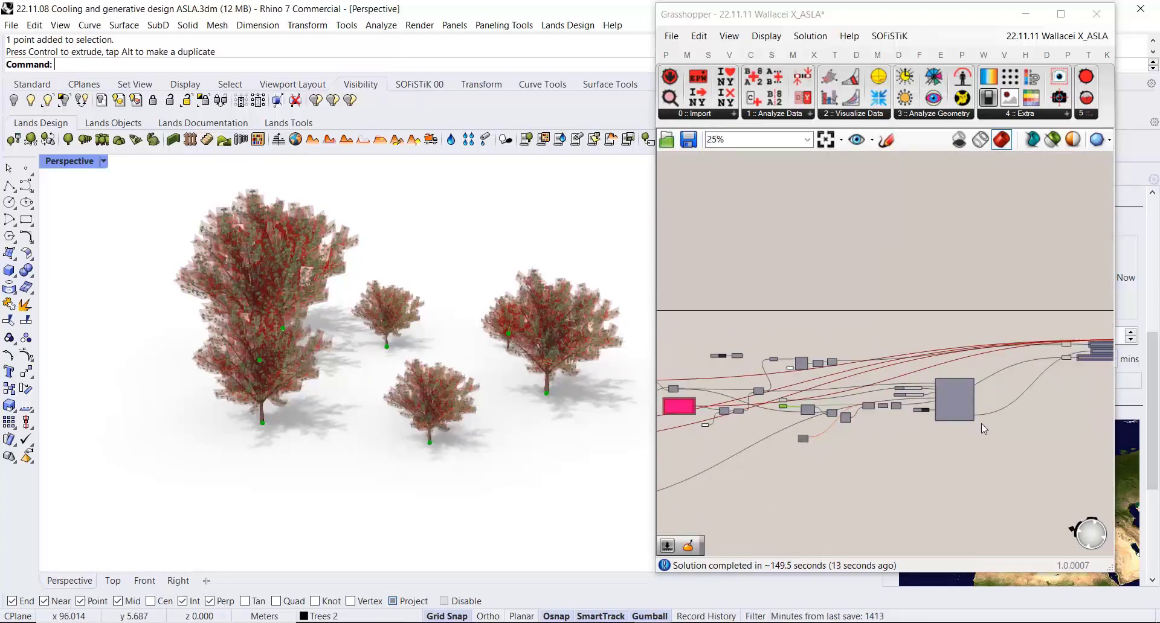
scroll(982, 417, "up", 5)
middle_click(887, 375)
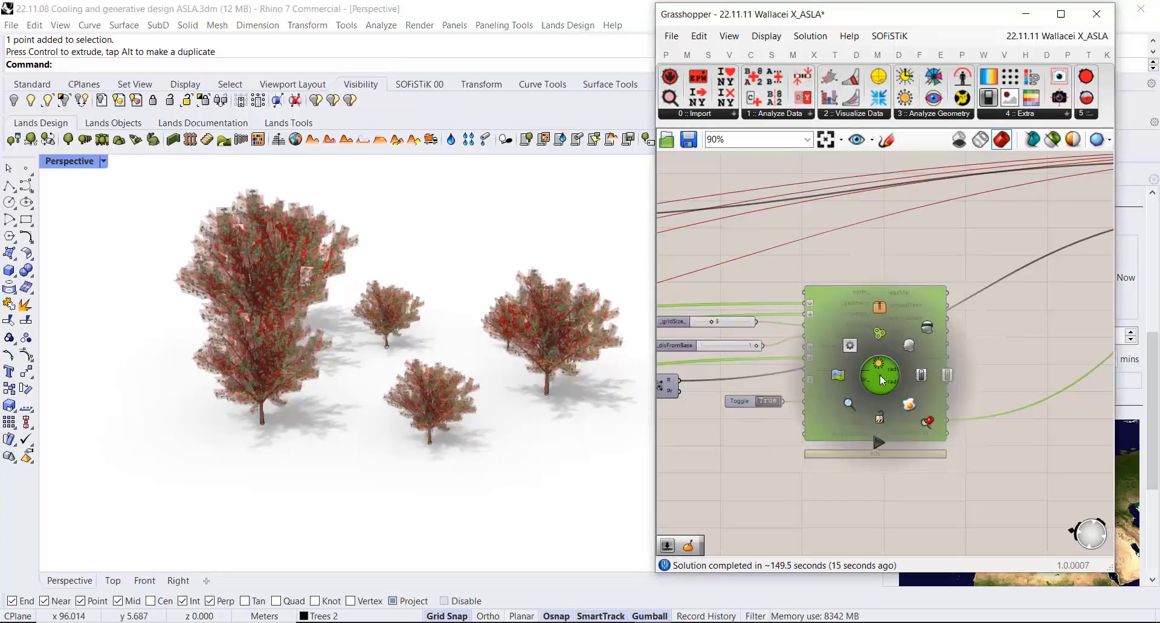
left_click(909, 348)
right_click_drag(544, 417, 460, 349)
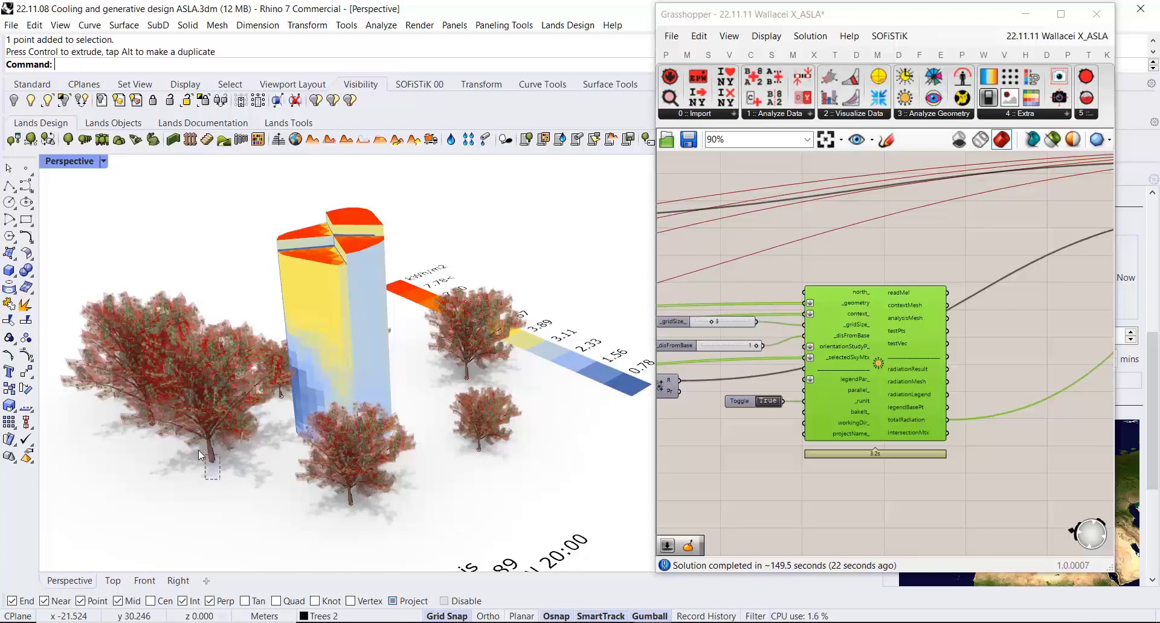
left_click(219, 460)
left_click(240, 486)
scroll(284, 453, "up", 5)
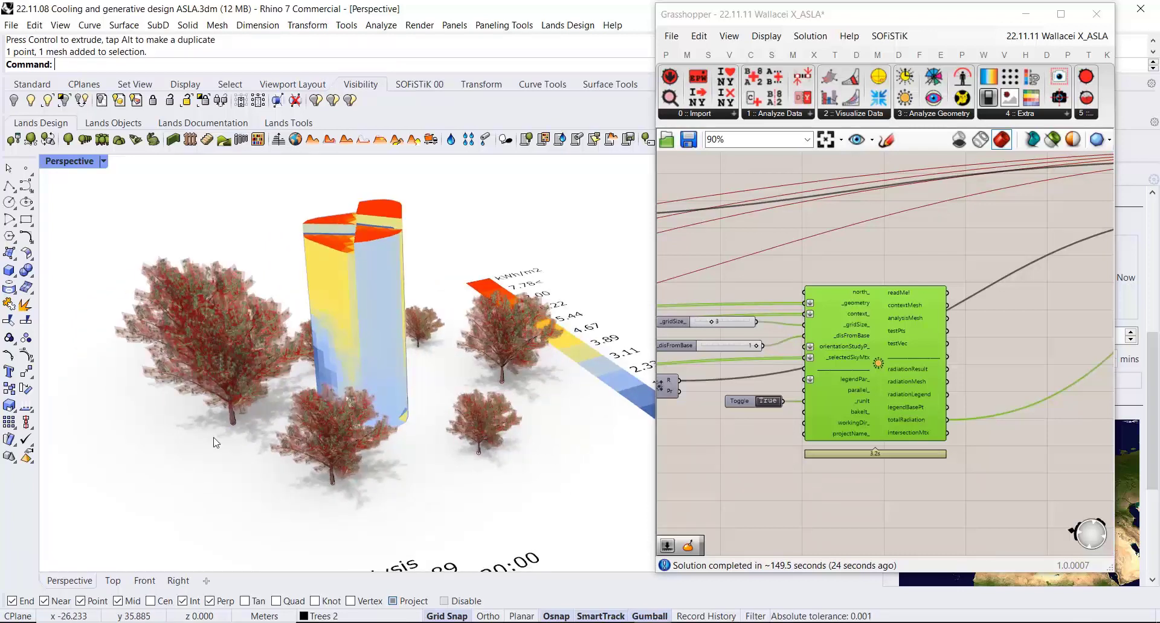
Move the left tree further to the left
left_click_drag(299, 429, 224, 376)
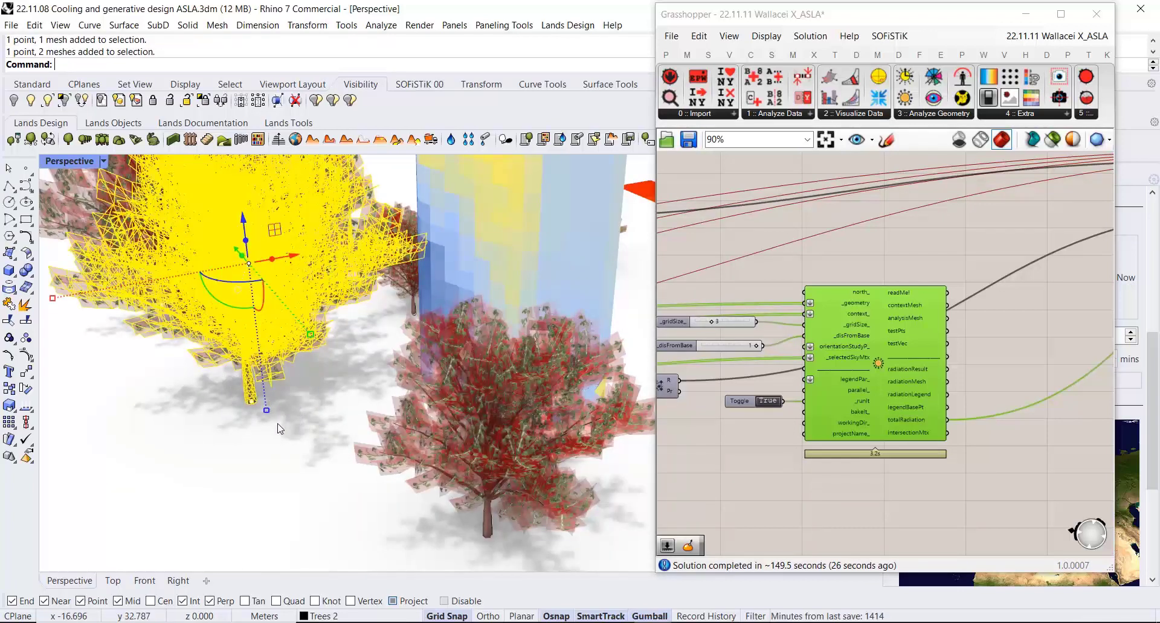
scroll(308, 316, "down", 3)
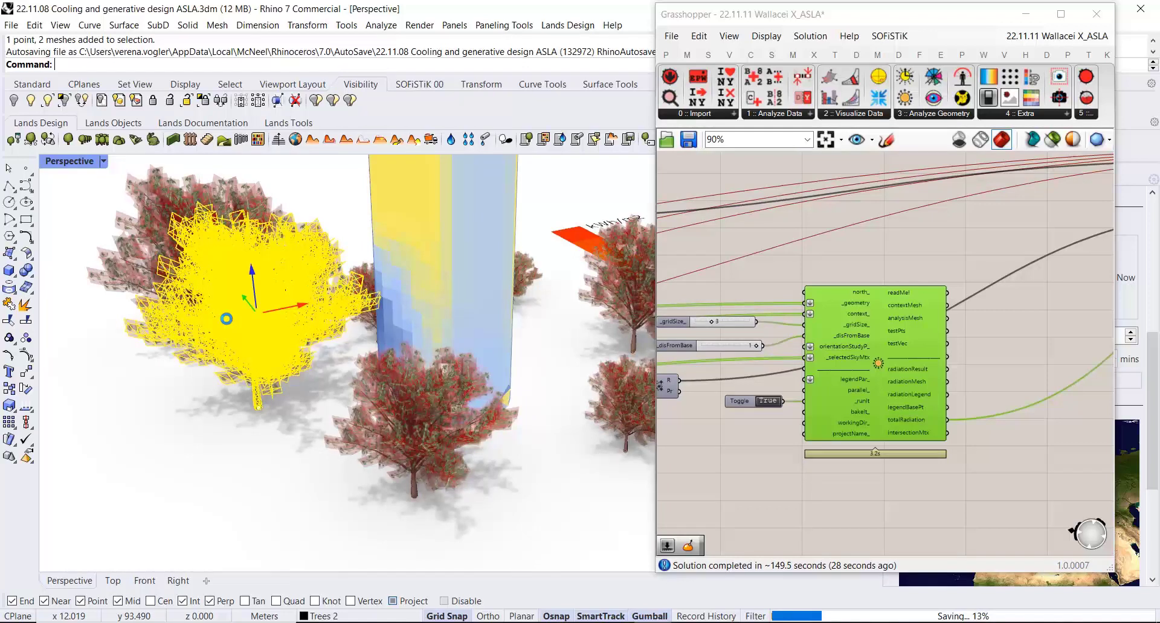
left_click_drag(226, 318, 260, 480)
right_click_drag(260, 480, 428, 399)
scroll(428, 399, "up", 5)
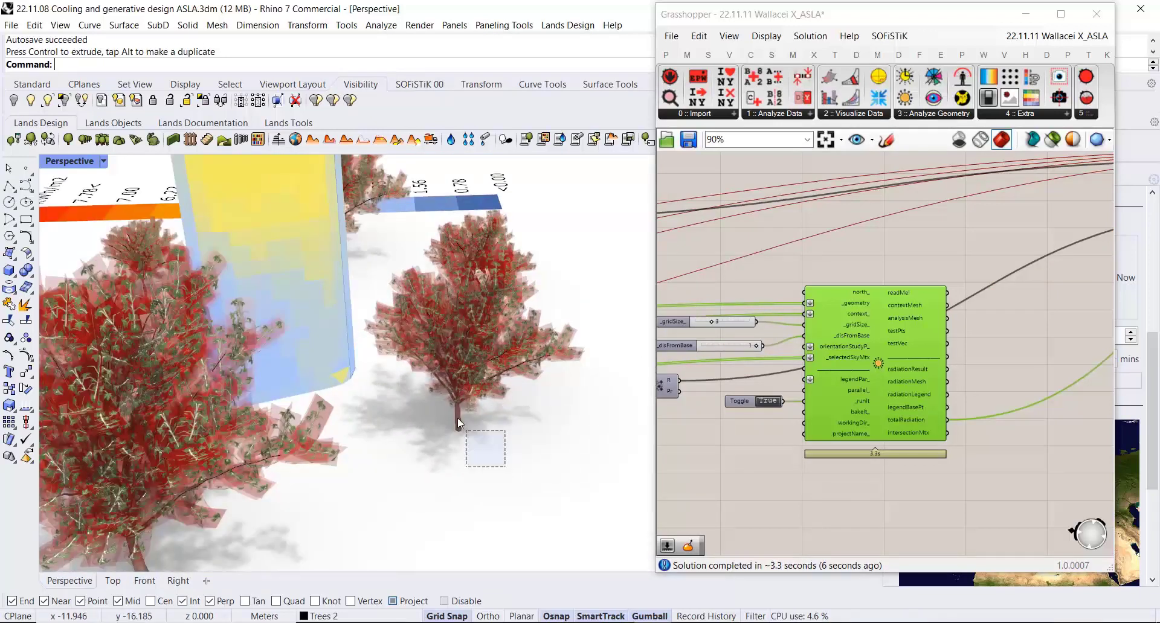
Shift the tree beside the tower down-left, then slide it to the right
left_click_drag(458, 418, 459, 420)
right_click_drag(476, 412, 551, 361)
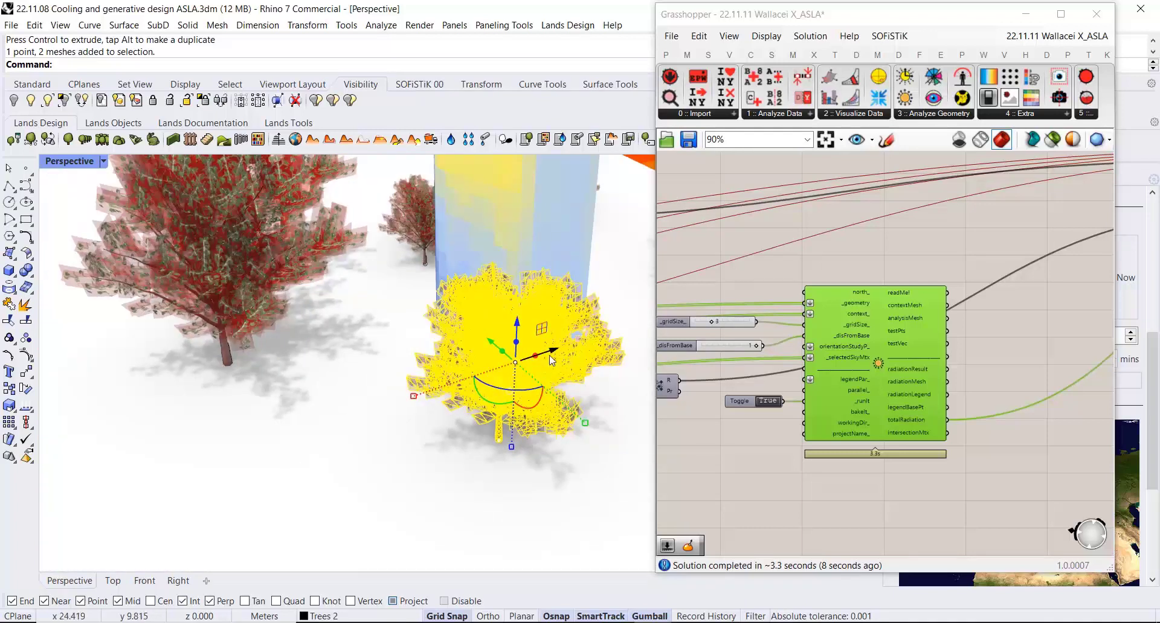
left_click_drag(551, 361, 436, 417)
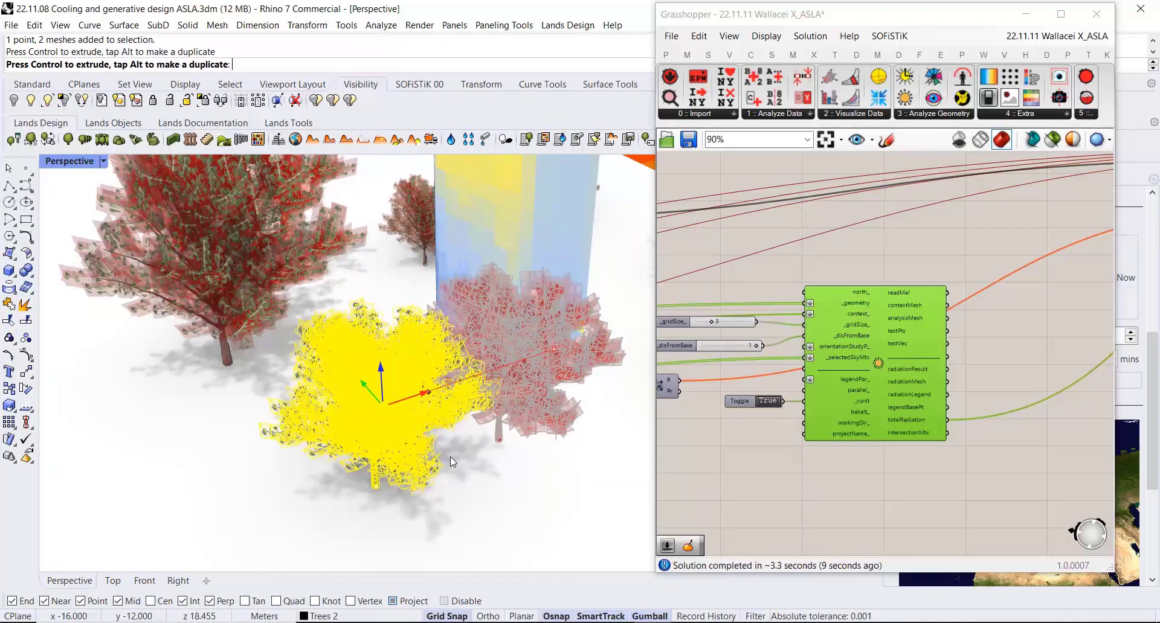
left_click_drag(451, 457, 451, 456)
right_click_drag(429, 471, 399, 435)
left_click_drag(414, 382, 569, 383)
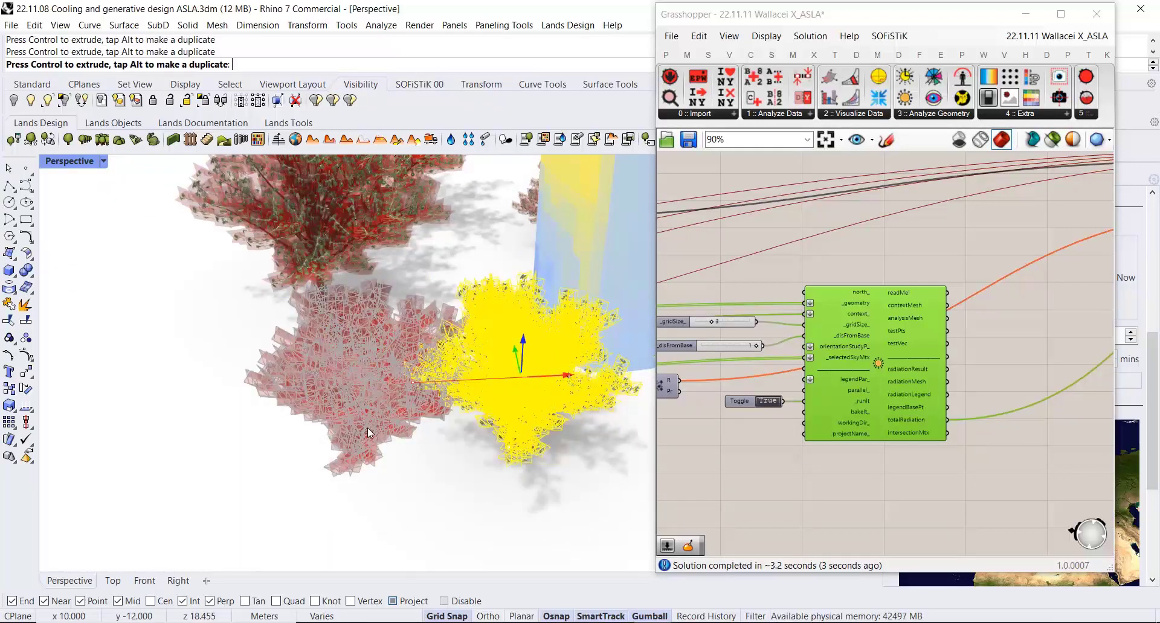
right_click_drag(368, 428, 269, 546)
Move the other left-hand tree toward the tower and clear the selection
left_click_drag(265, 546, 142, 385)
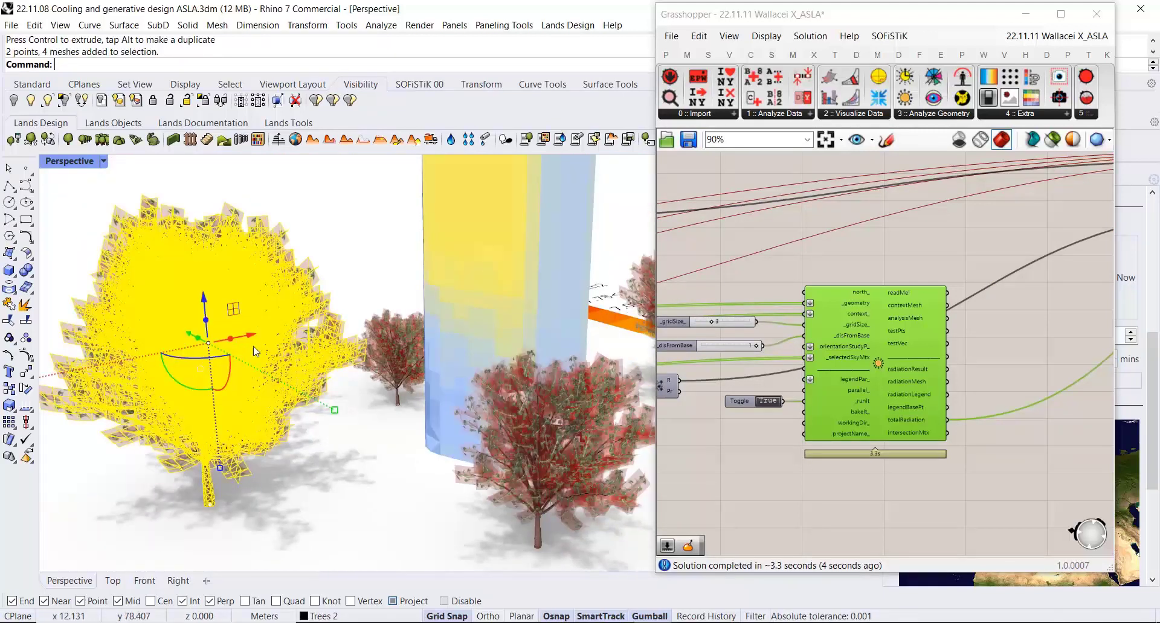
mouse_move(253, 347)
right_mouse_down()
mouse_move(246, 379)
mouse_move(260, 336)
right_mouse_up()
scroll(260, 336, "up", 5)
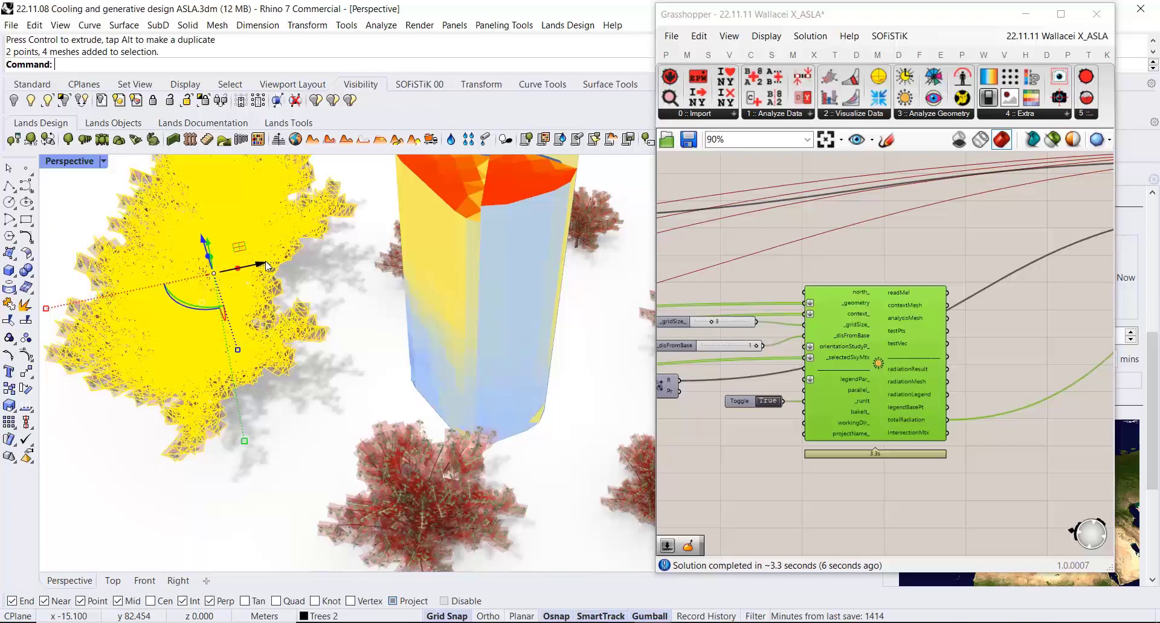
left_click_drag(270, 265, 354, 261)
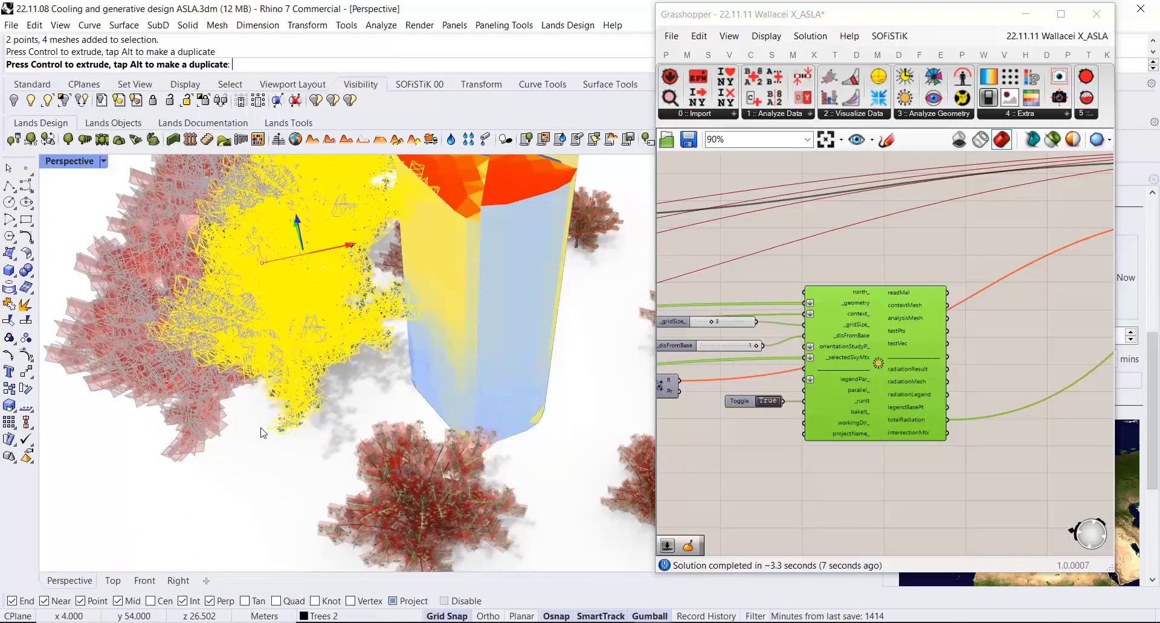
right_click_drag(261, 432, 311, 459)
scroll(310, 459, "up", 5)
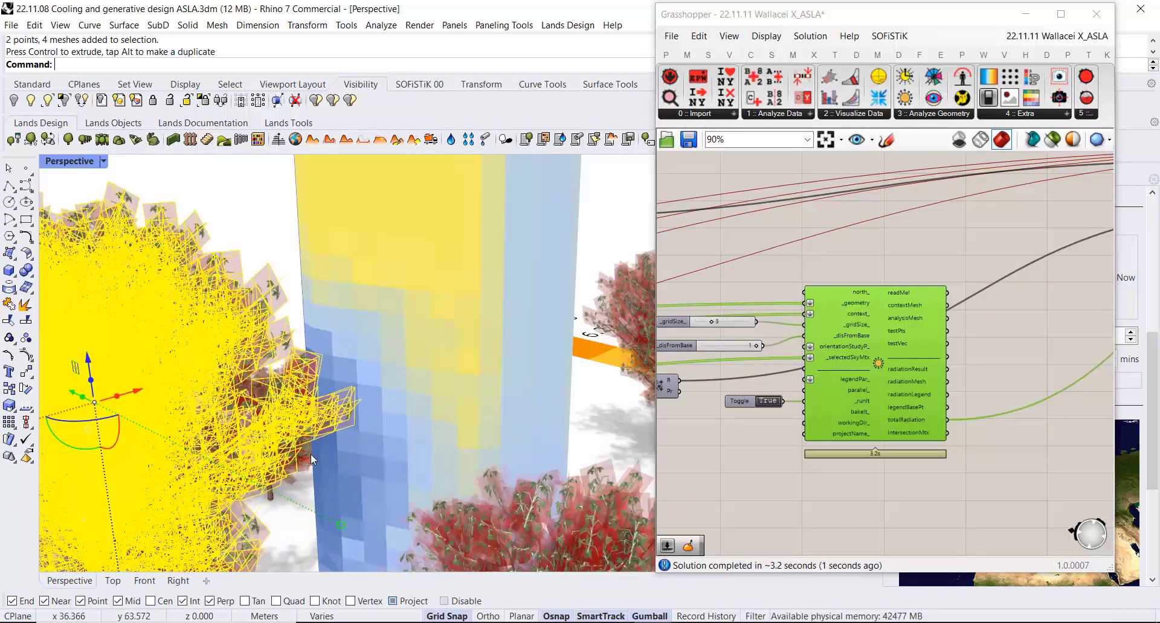
scroll(310, 461, "down", 5)
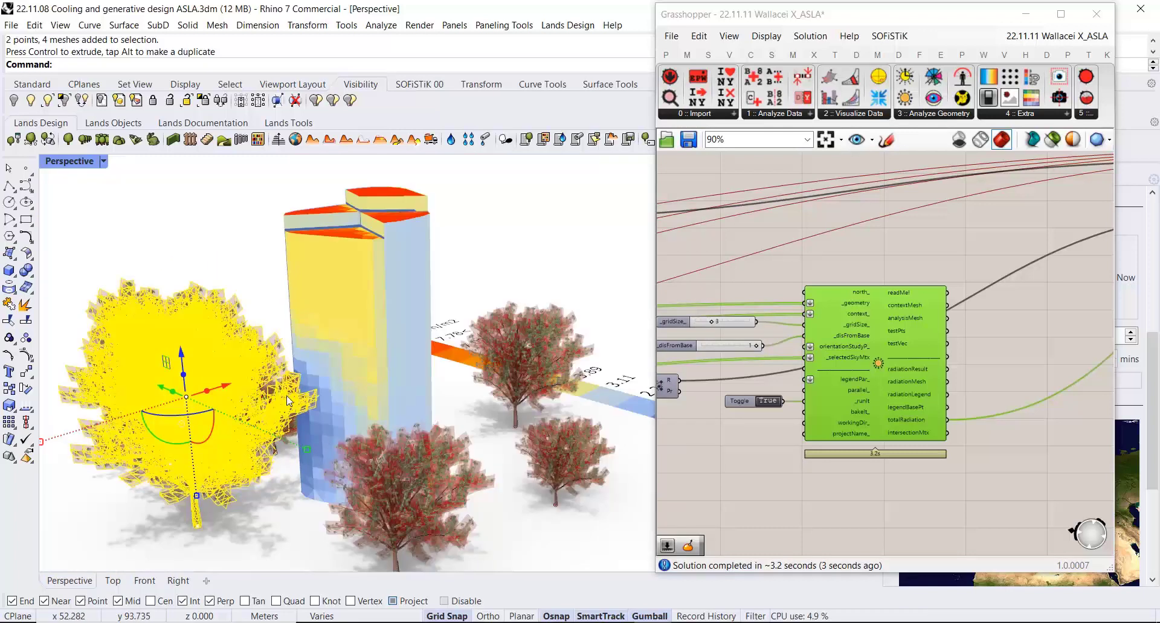
scroll(238, 429, "down", 6)
key("Escape")
right_click_drag(339, 404, 398, 362)
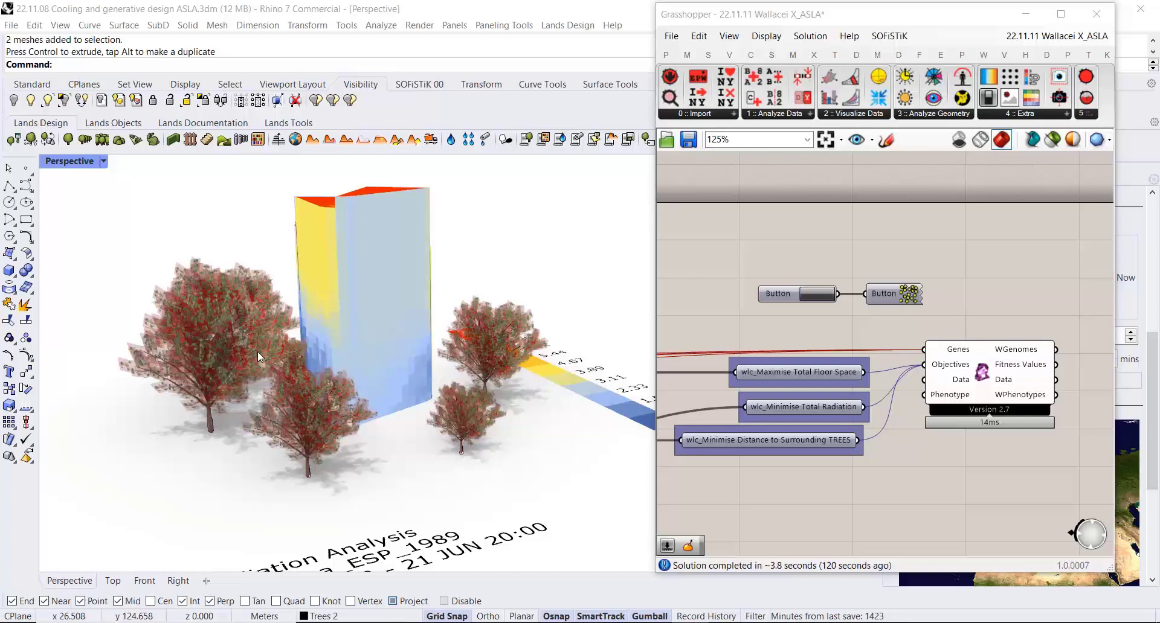
Inspect the Wallacei X objective inputs for floor space, radiation and distance to trees
mouse_move(762, 374)
mouse_move(807, 408)
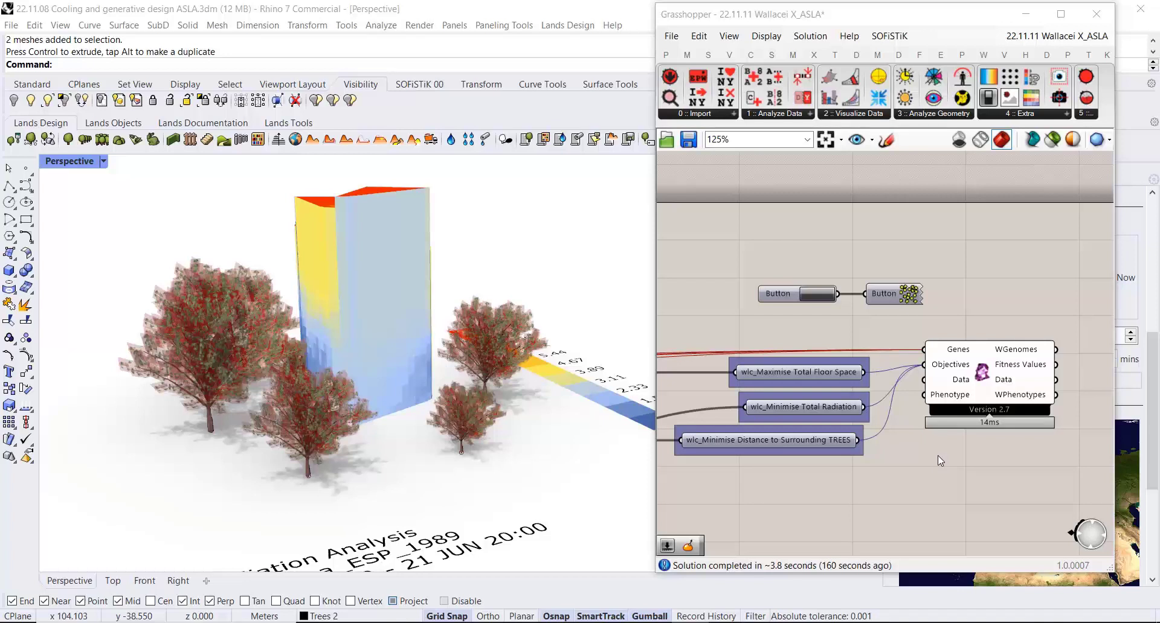
Toggle the Button to generate two new radiation-coloured building forms
left_click(820, 298)
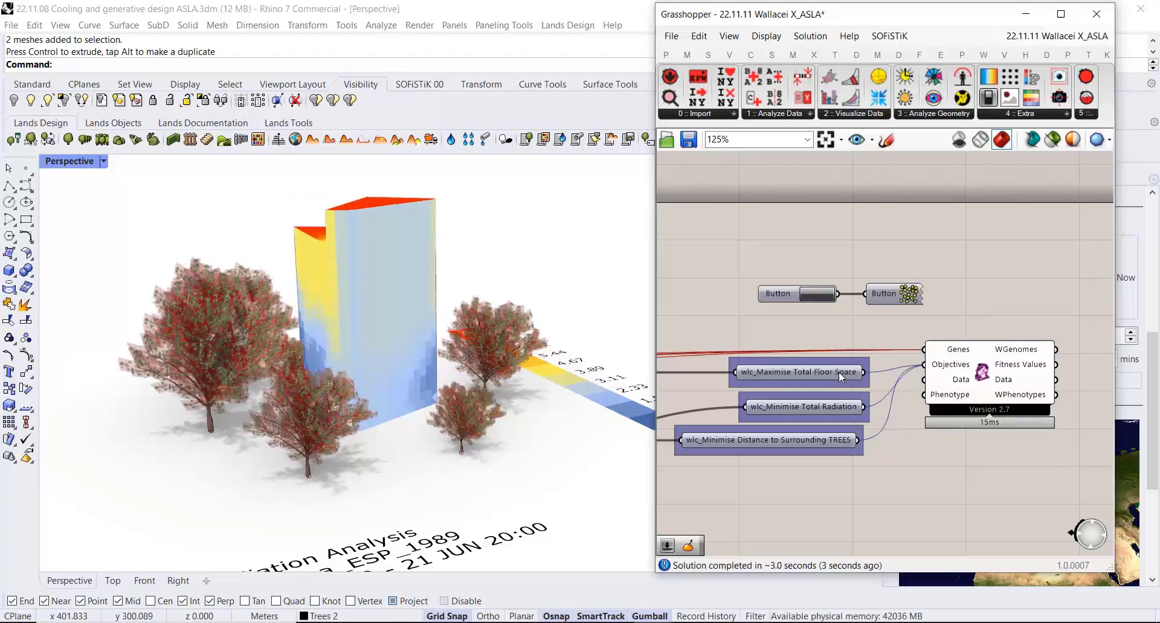
left_click(816, 297)
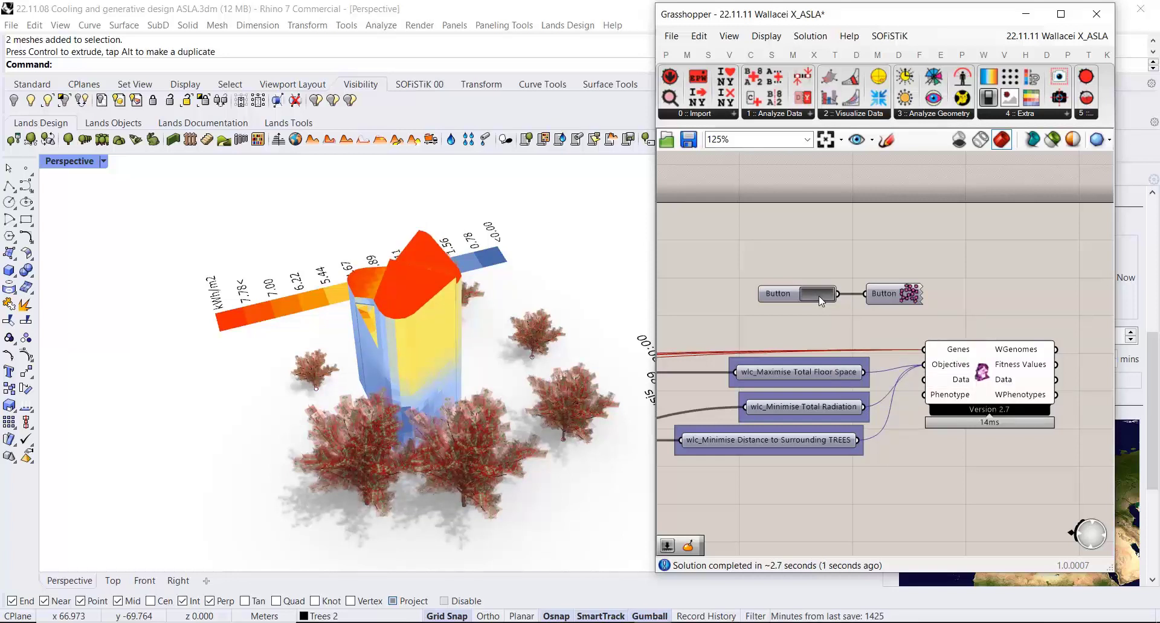
left_click(819, 296)
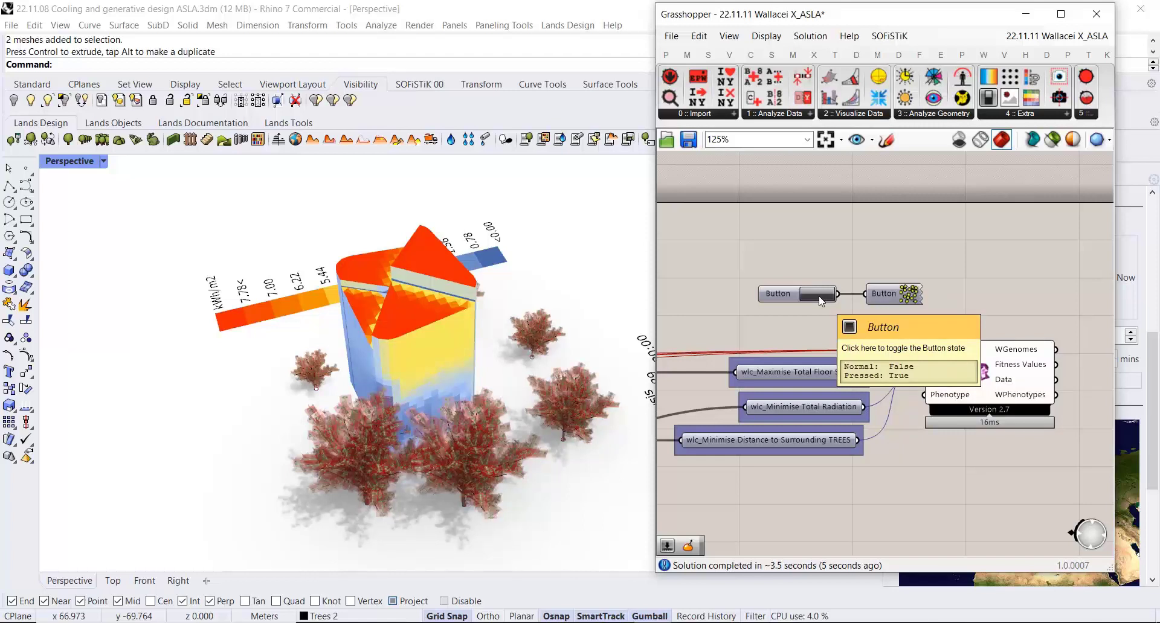
left_click(819, 296)
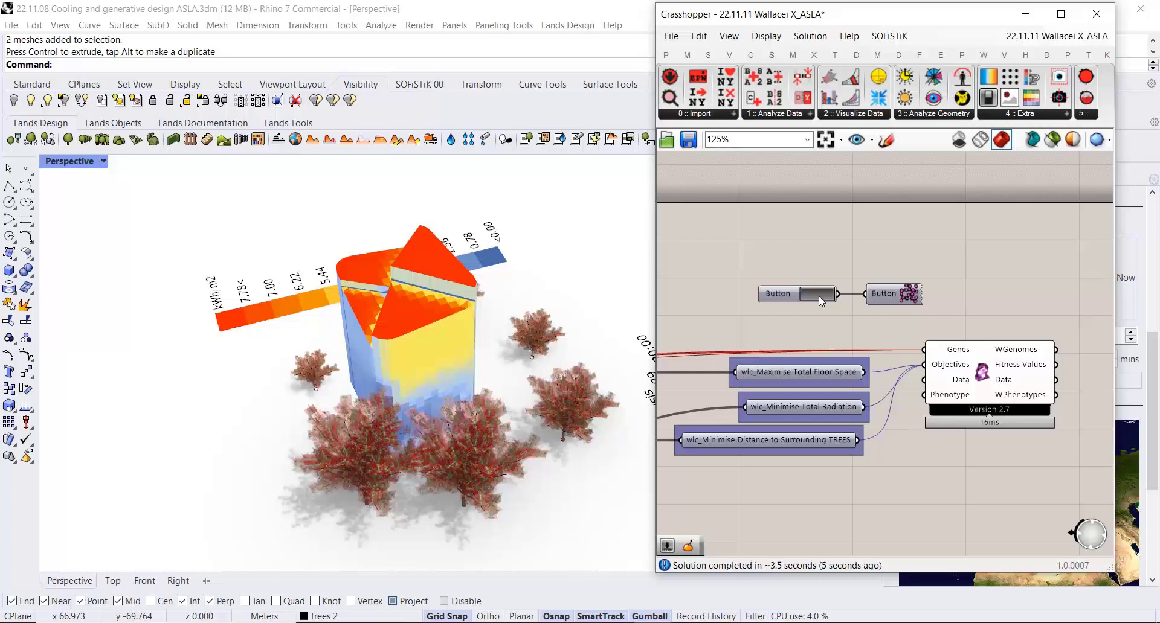